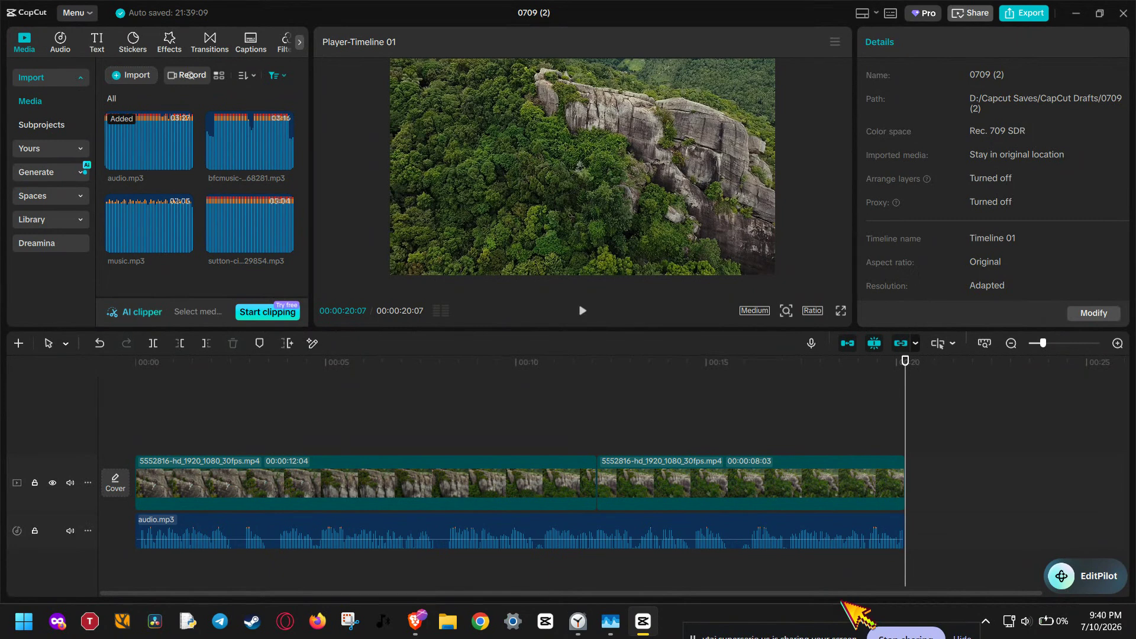
{"action": "left_click", "coordinate": [685, 495]}
{"action": "left_click", "coordinate": [518, 468]}
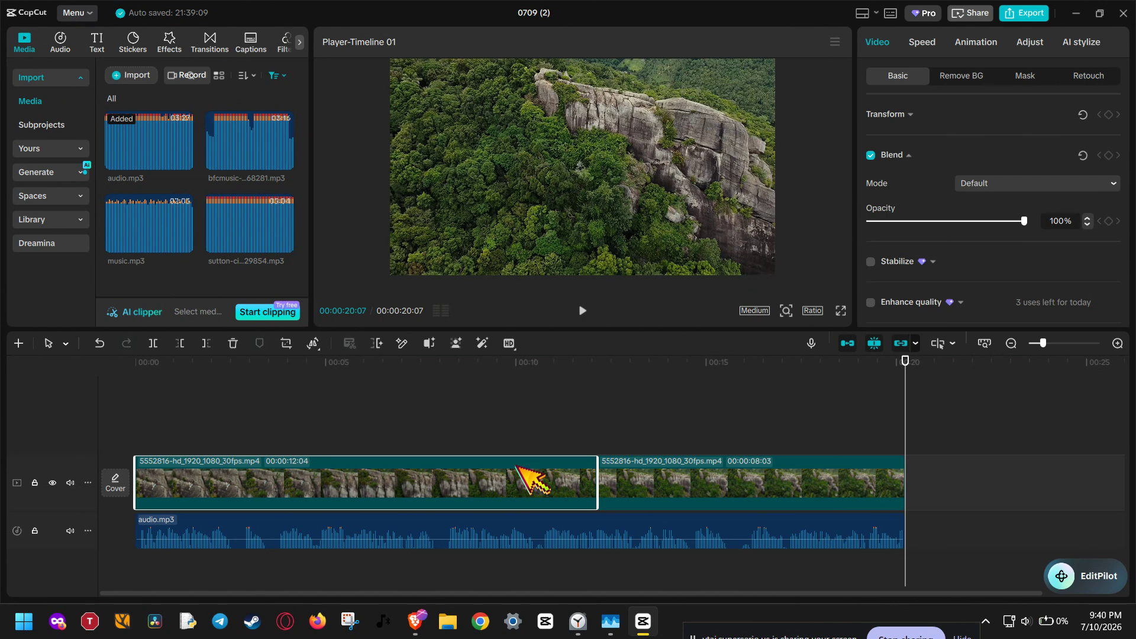
{"action": "left_click", "coordinate": [519, 511]}
{"action": "left_click", "coordinate": [520, 525]}
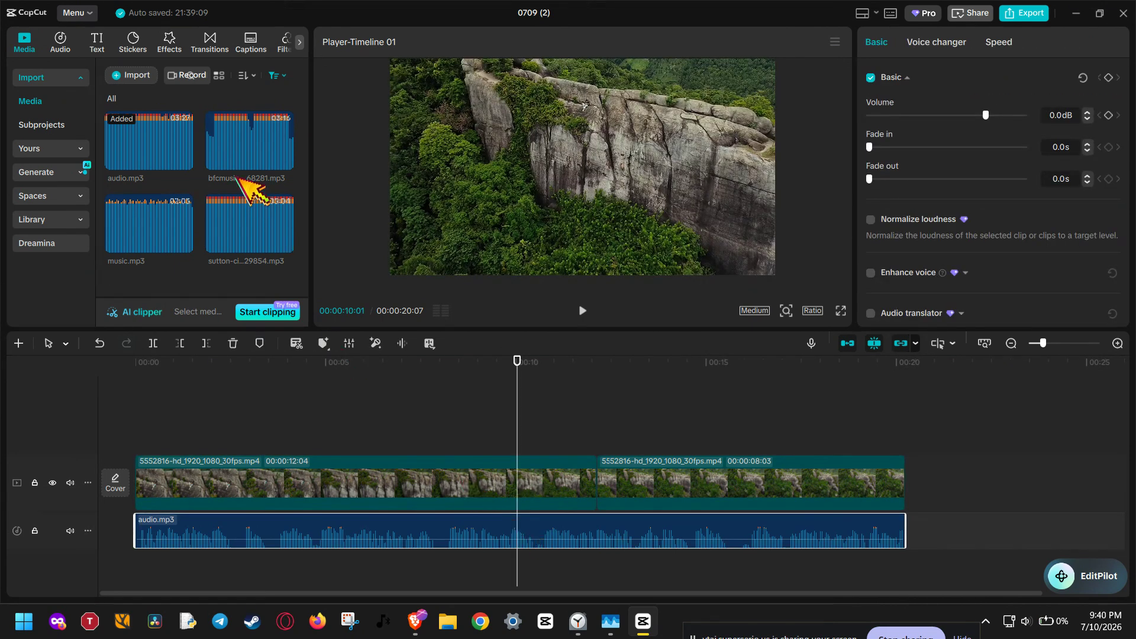
Step: Import audio.mp3 from the Assets folder into the project's media
{"action": "left_click", "coordinate": [125, 75]}
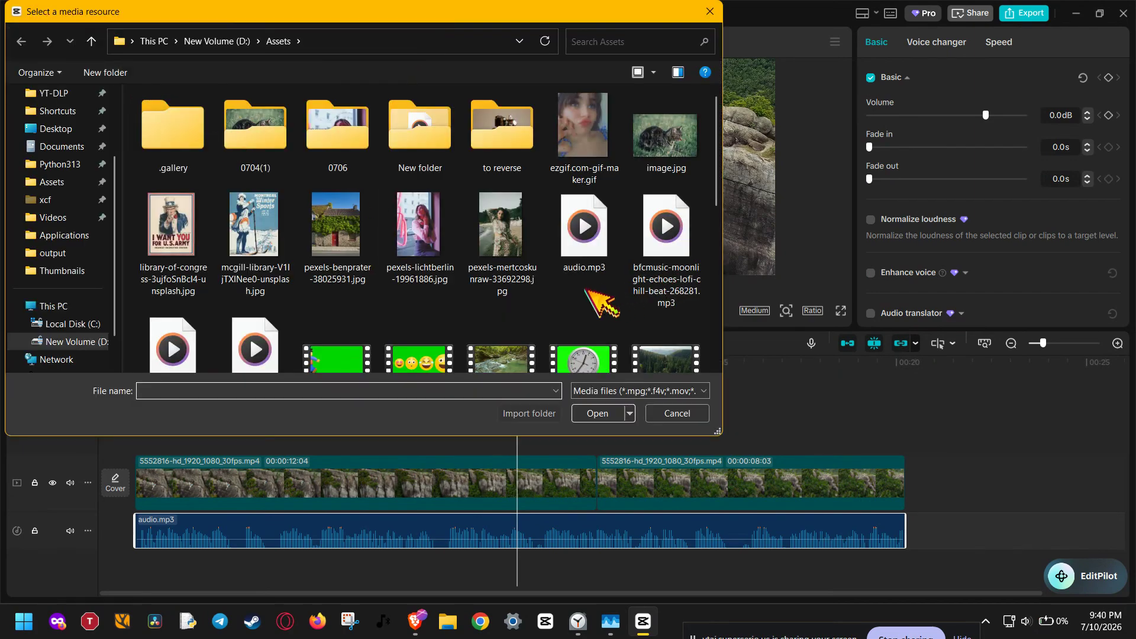
{"action": "left_click", "coordinate": [592, 266]}
{"action": "left_click", "coordinate": [680, 251], "text": "ctrl"}
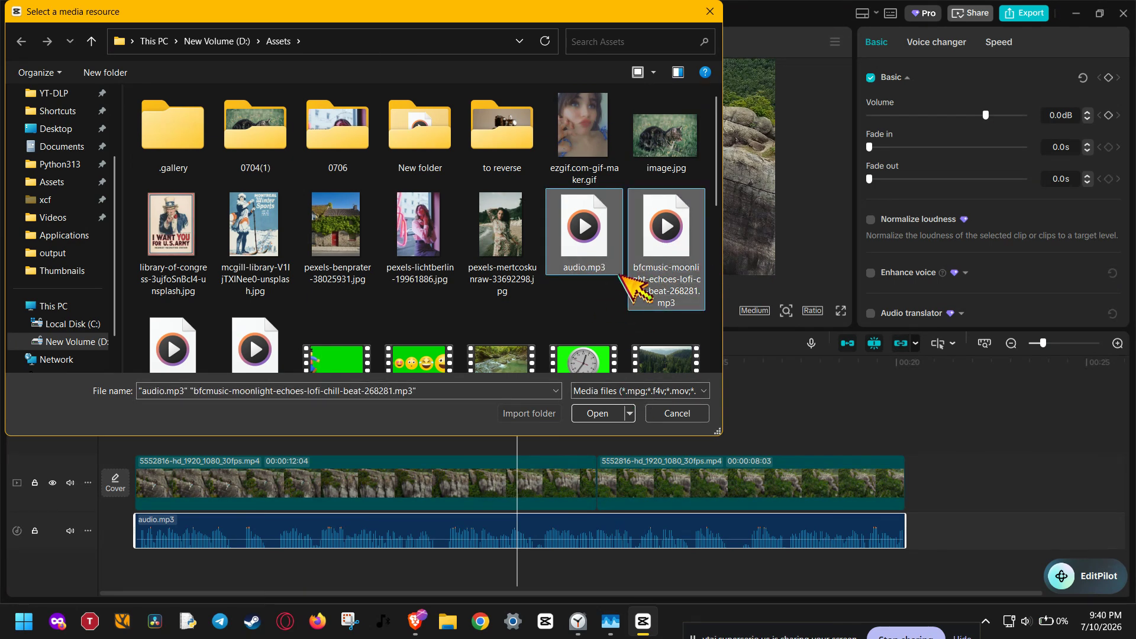
{"action": "left_click", "coordinate": [599, 291]}
{"action": "scroll", "coordinate": [599, 292], "scroll_direction": "down", "scroll_amount": 2}
{"action": "left_click", "coordinate": [598, 291]}
{"action": "scroll", "coordinate": [599, 291], "scroll_direction": "down", "scroll_amount": 5}
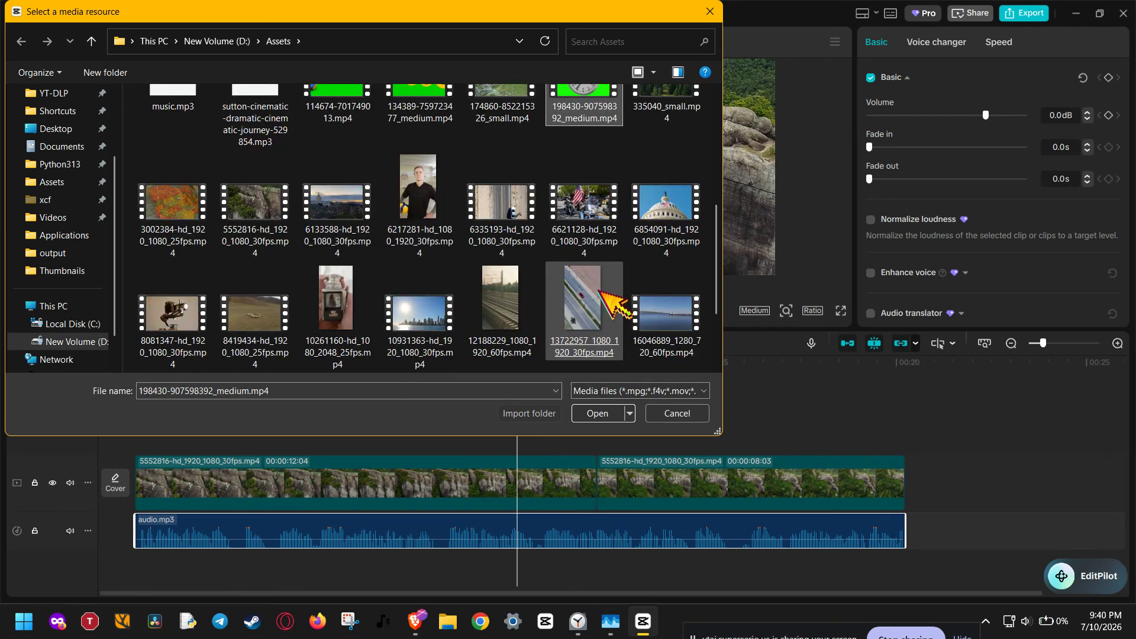
{"action": "scroll", "coordinate": [598, 293], "scroll_direction": "up", "scroll_amount": 6}
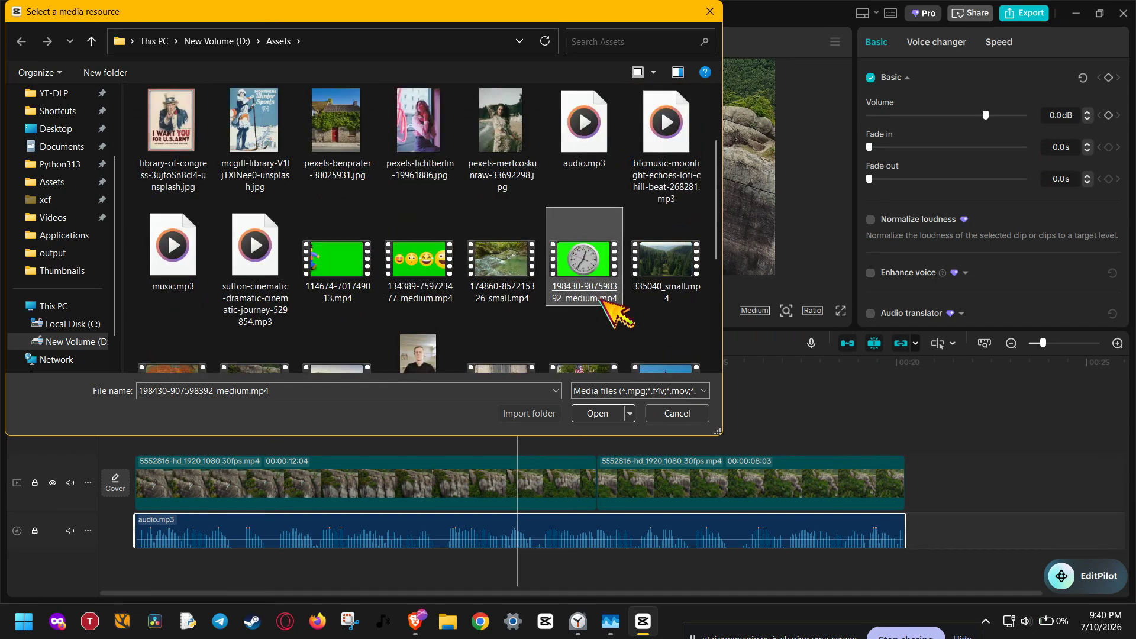
{"action": "left_click", "coordinate": [597, 266]}
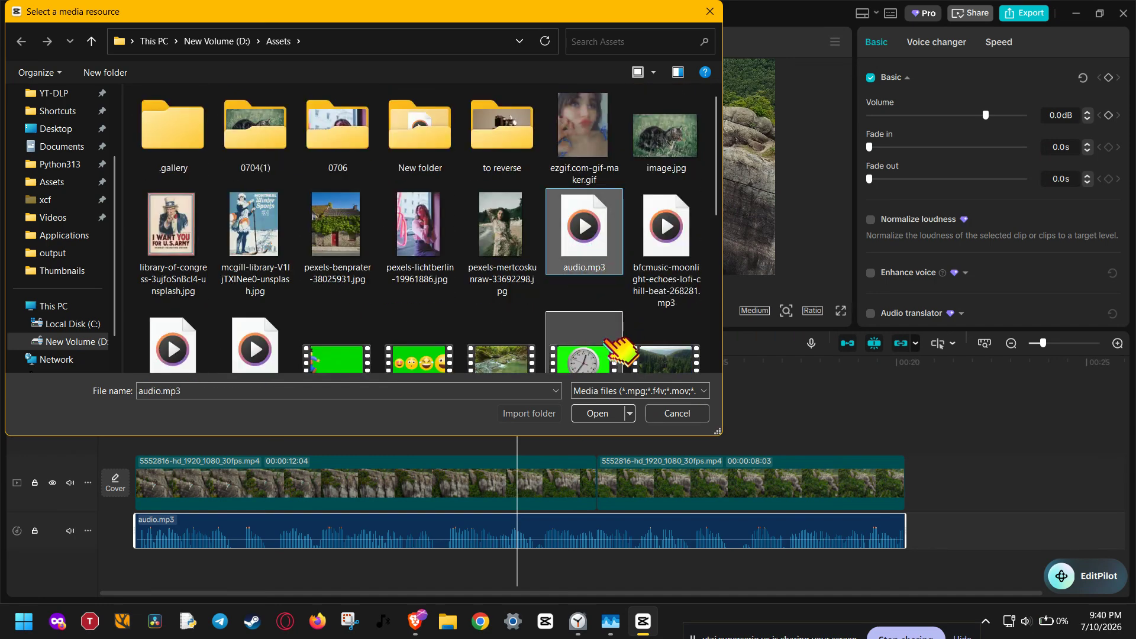
{"action": "left_click", "coordinate": [596, 413]}
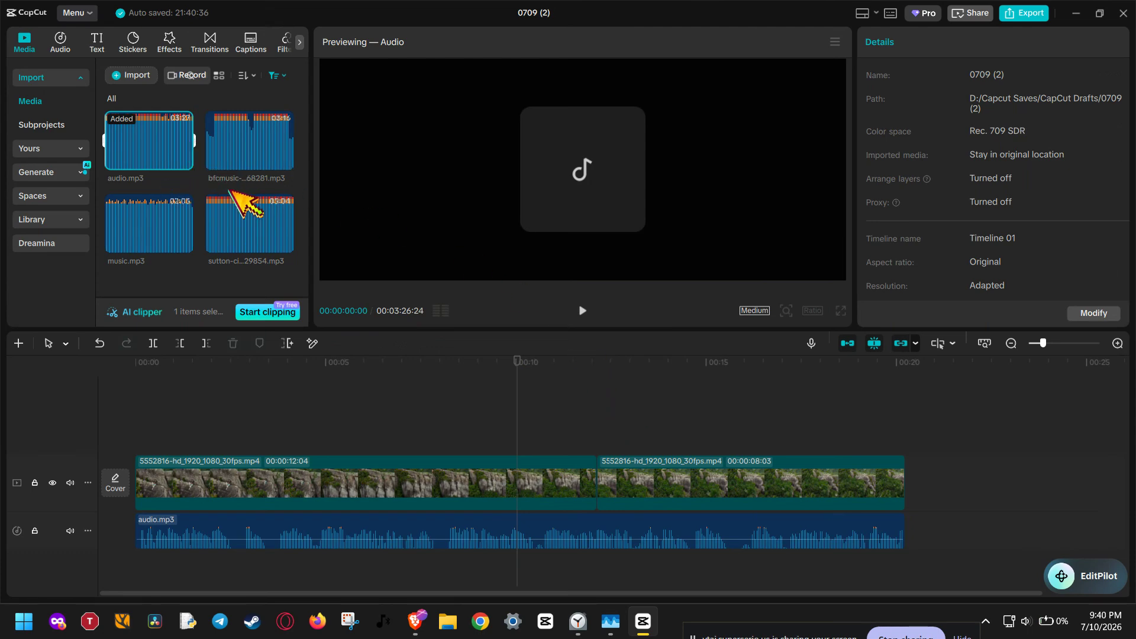
Step: Delete the trimmed audio.mp3 clip from the timeline and place the full audio.mp3 at the start of the audio track
{"action": "left_click", "coordinate": [276, 529]}
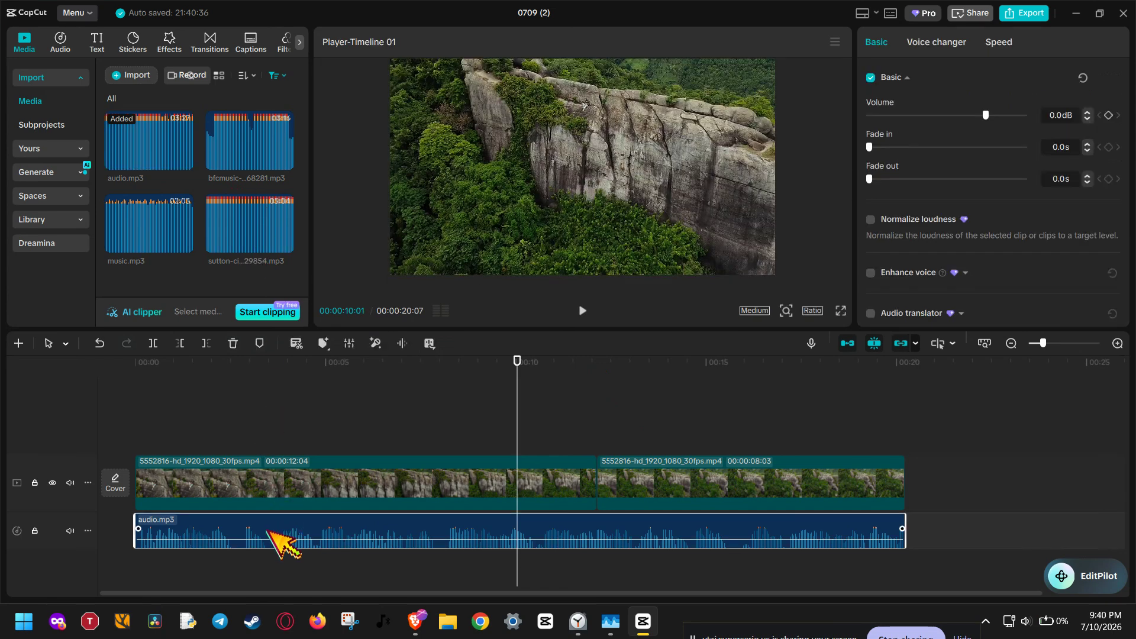
{"action": "left_click", "coordinate": [233, 343]}
{"action": "left_click_drag", "start_coordinate": [160, 145], "coordinate": [137, 542]}
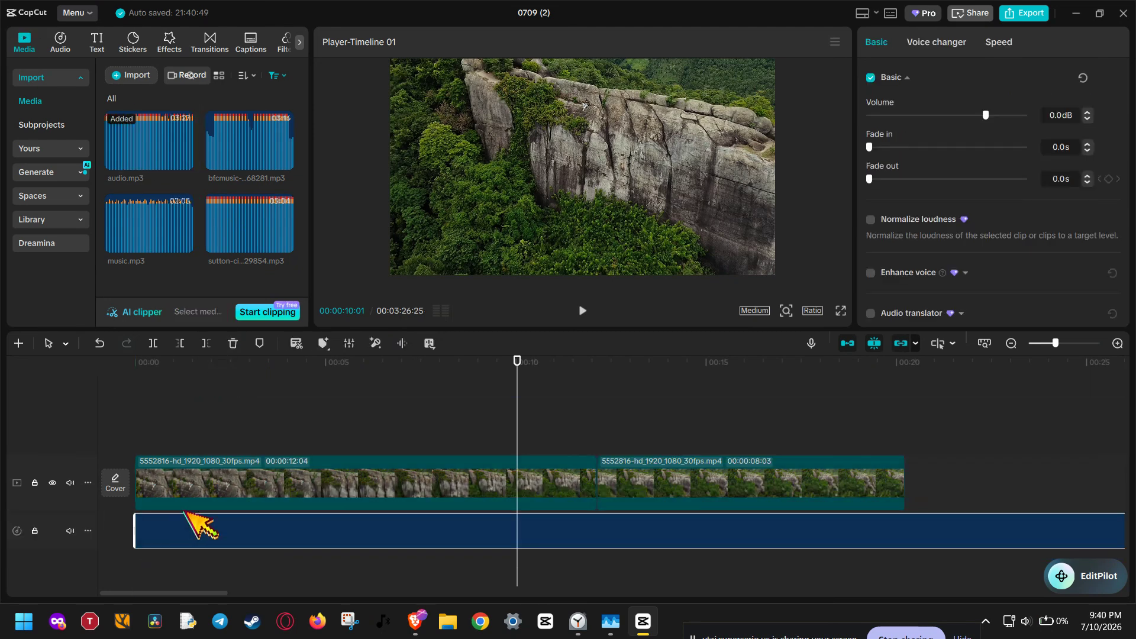
Step: Add the bfcmusic and sutton-cinematic music files on two separate tracks under audio.mp3, starting at the beginning of the timeline
{"action": "left_click", "coordinate": [985, 343]}
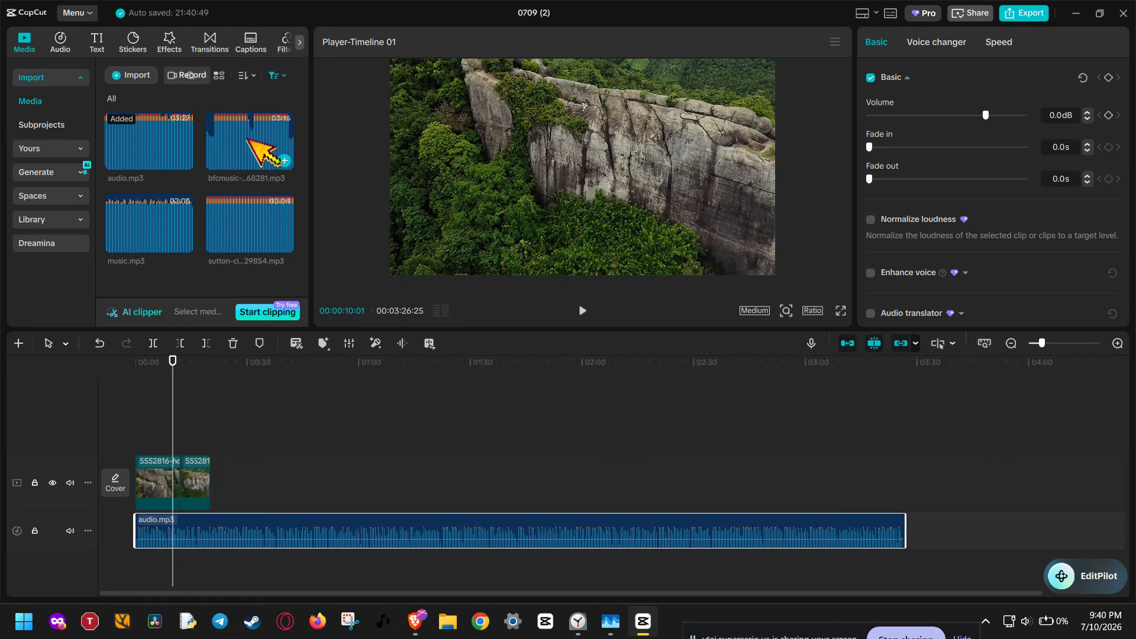
{"action": "left_click_drag", "start_coordinate": [247, 140], "coordinate": [136, 576]}
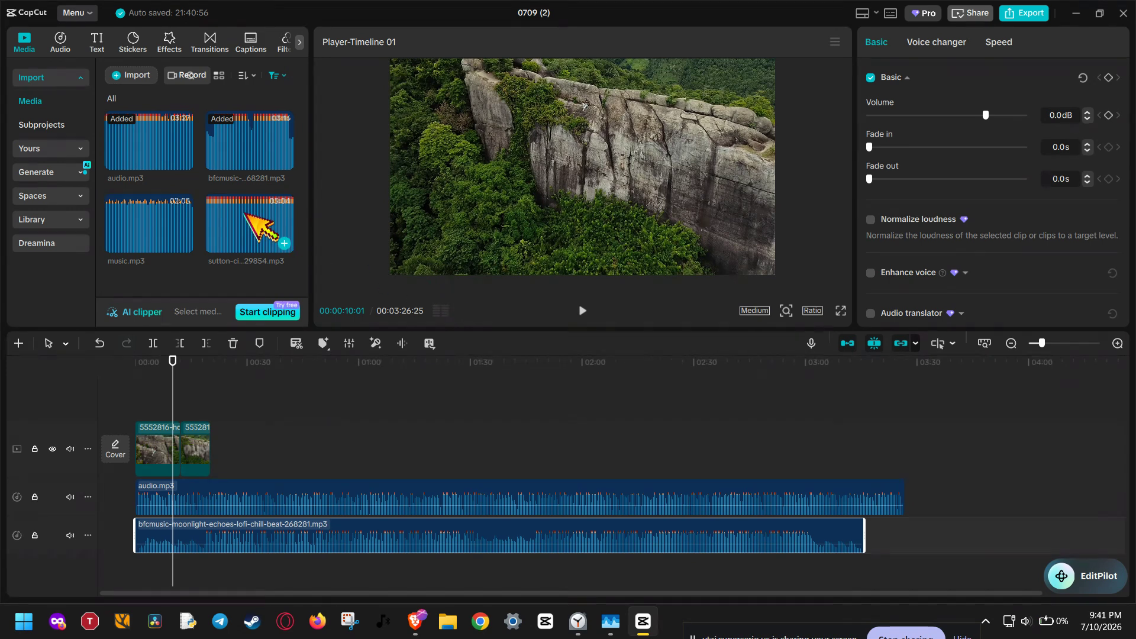
{"action": "left_click_drag", "start_coordinate": [245, 212], "coordinate": [142, 581]}
Step: Lower the volume of the bfcmusic clip to -23.0 dB
{"action": "left_click", "coordinate": [273, 489]}
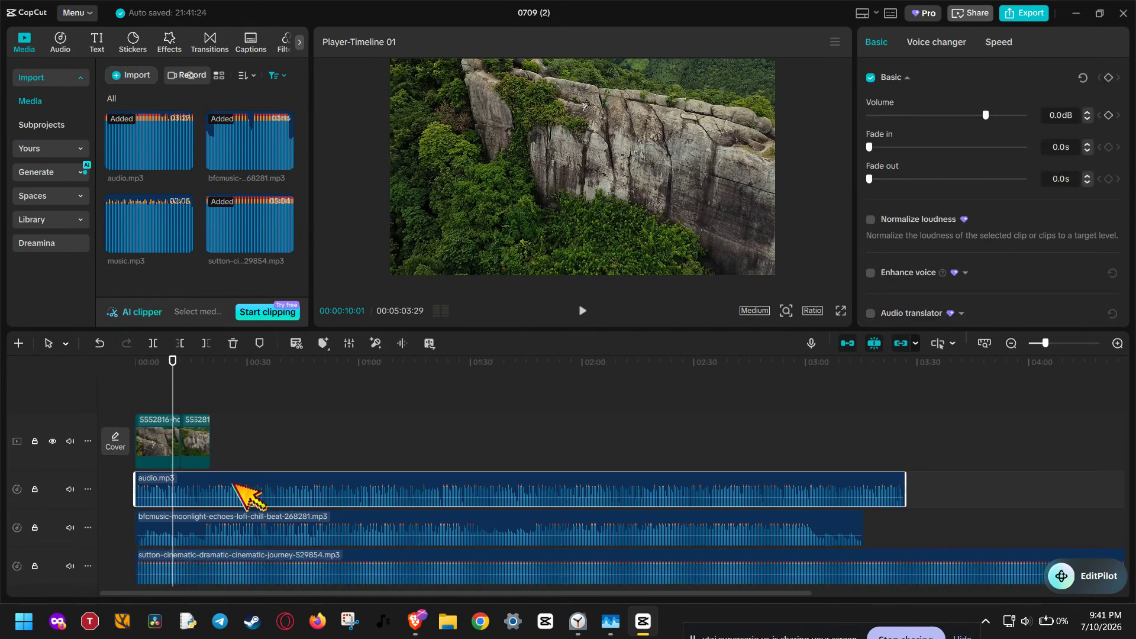
{"action": "left_click", "coordinate": [329, 532]}
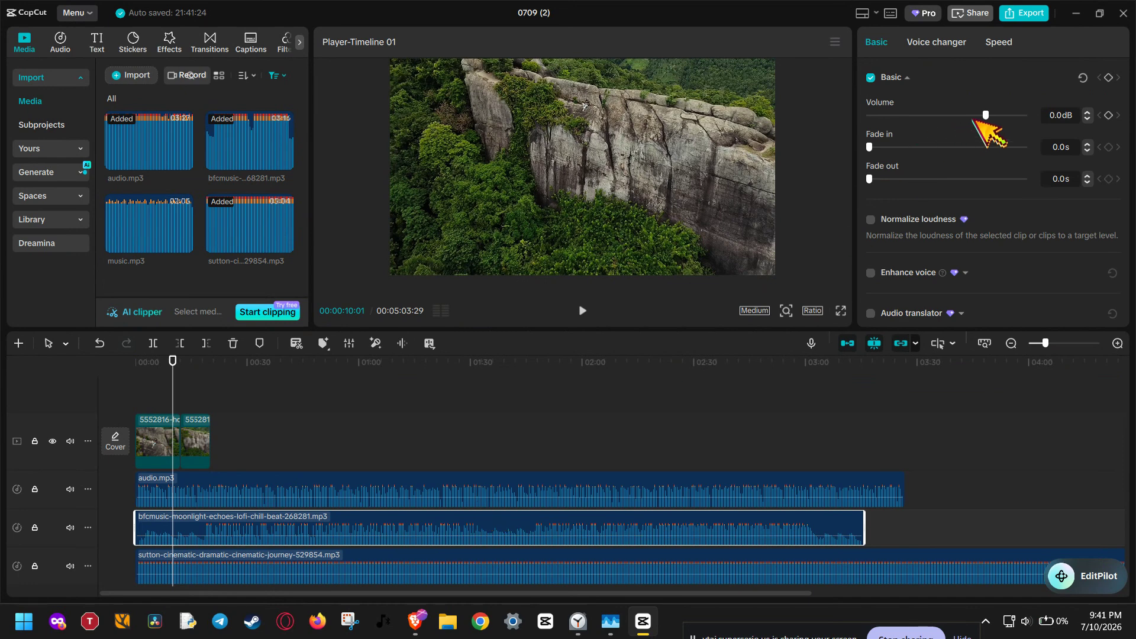
{"action": "left_click_drag", "start_coordinate": [979, 114], "coordinate": [933, 114]}
Step: Lower the volume of the sutton-cinematic clip to -26.4 dB
{"action": "left_click", "coordinate": [469, 559]}
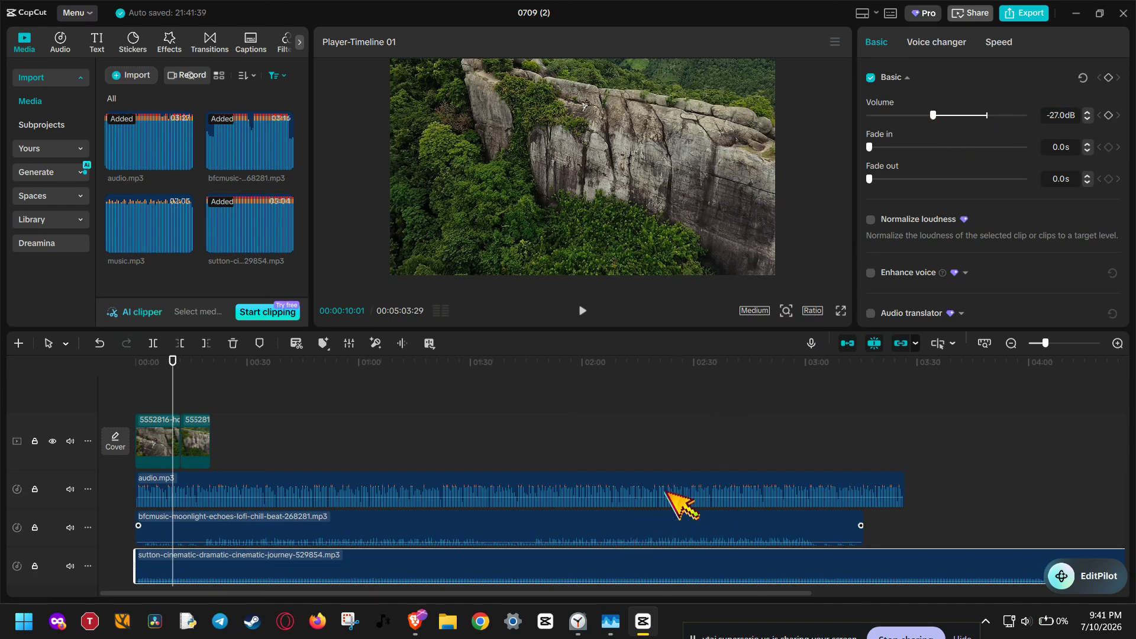
{"action": "left_click_drag", "start_coordinate": [934, 114], "coordinate": [938, 114]}
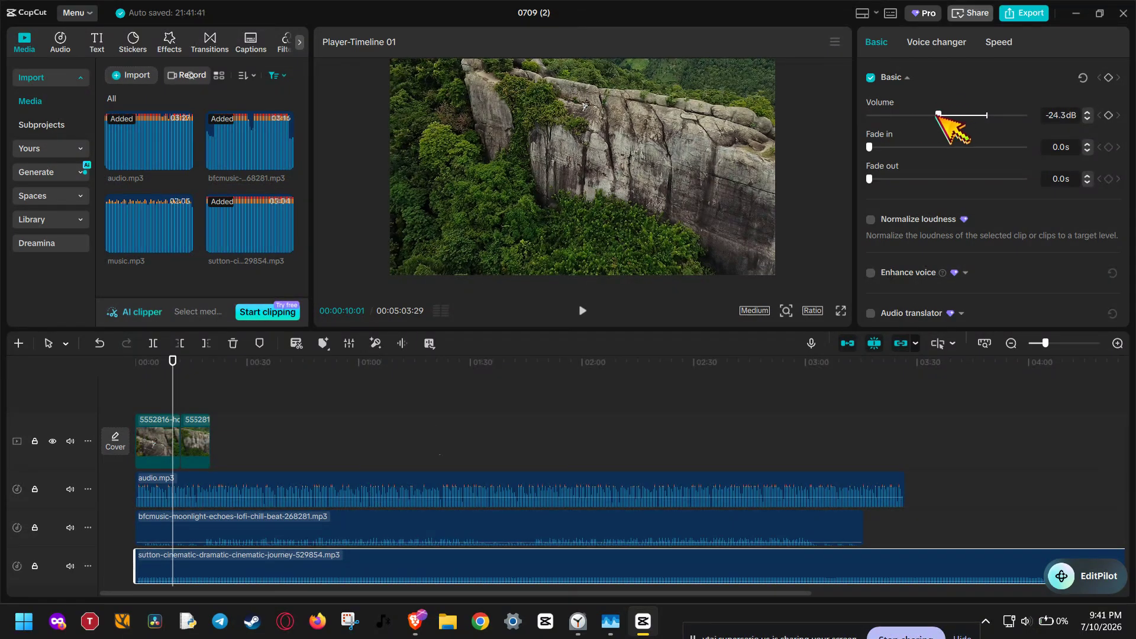
{"action": "left_click", "coordinate": [563, 533]}
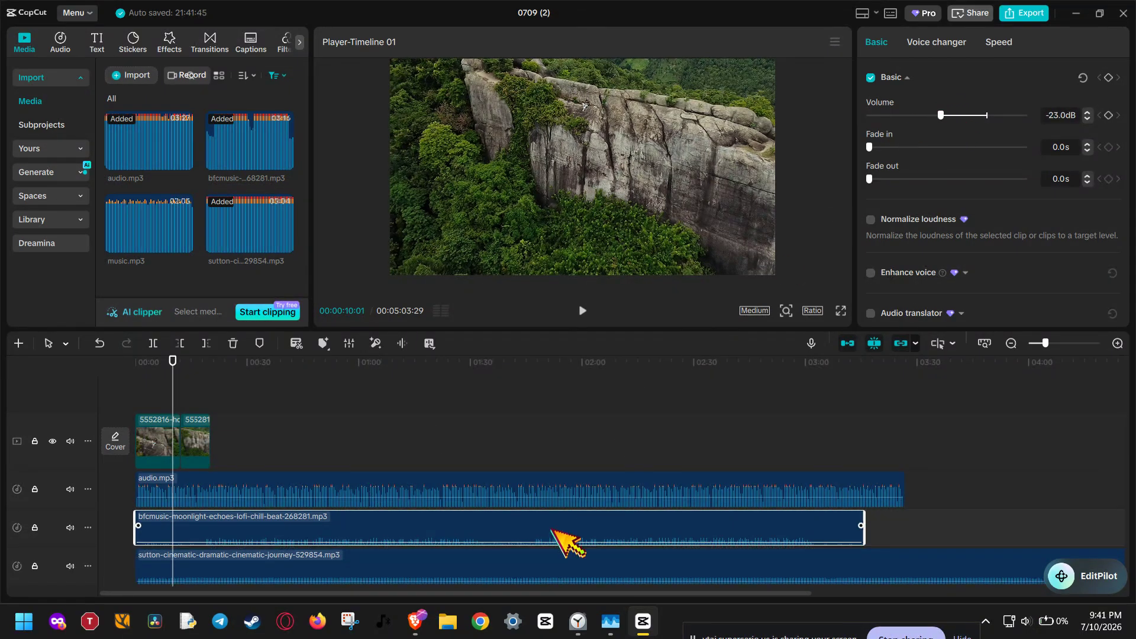
{"action": "left_click", "coordinate": [548, 560]}
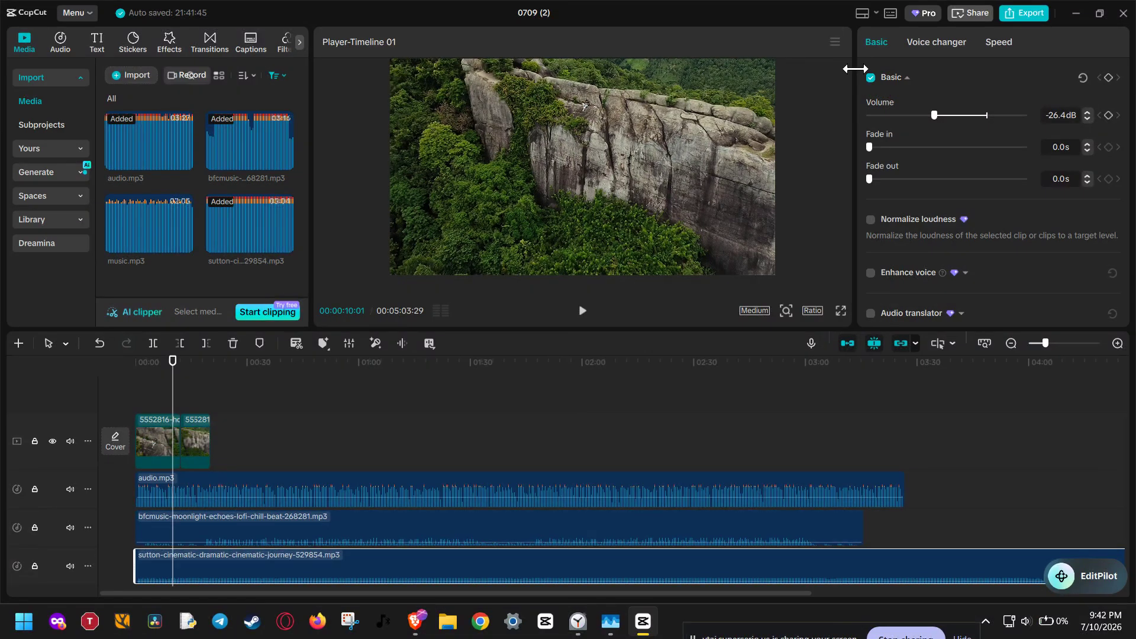
Step: Try adjusting the volume and the fades of the audio.mp3 clip
{"action": "left_click", "coordinate": [788, 481]}
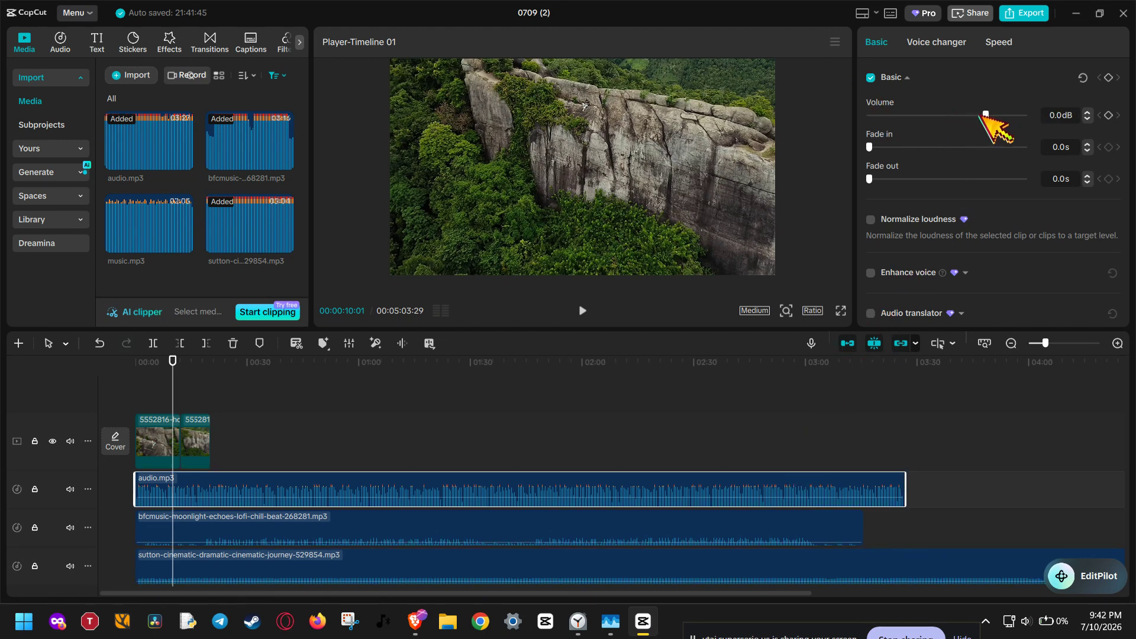
{"action": "mouse_move", "coordinate": [980, 114]}
{"action": "left_mouse_down"}
{"action": "mouse_move", "coordinate": [966, 114]}
{"action": "mouse_move", "coordinate": [996, 114]}
{"action": "mouse_move", "coordinate": [984, 113]}
{"action": "left_mouse_up"}
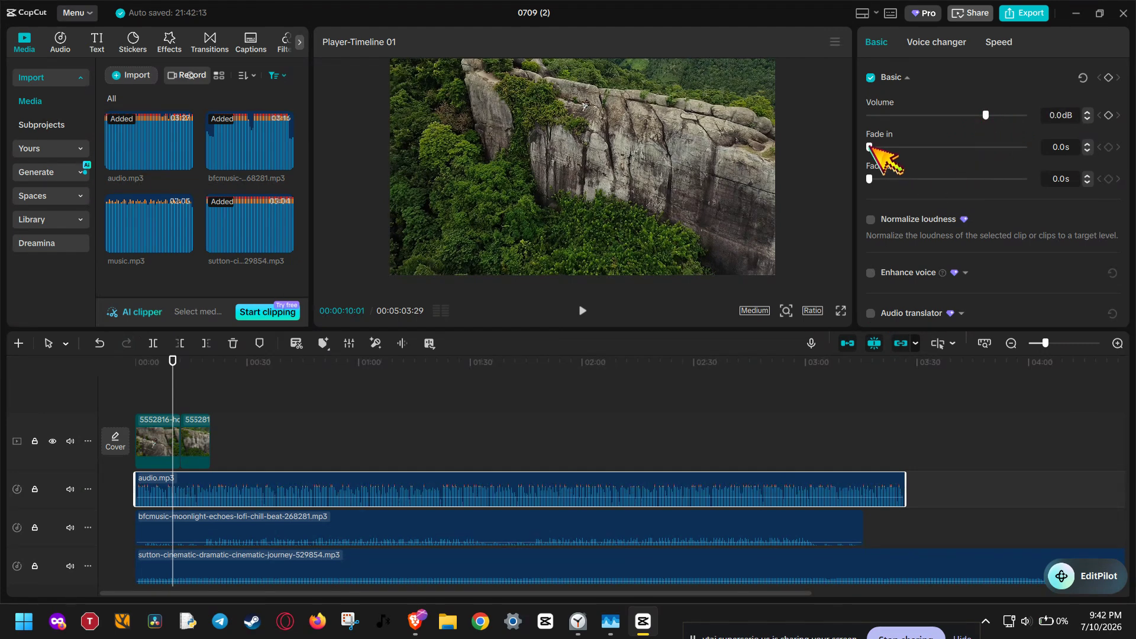
{"action": "left_click_drag", "start_coordinate": [874, 148], "coordinate": [793, 134]}
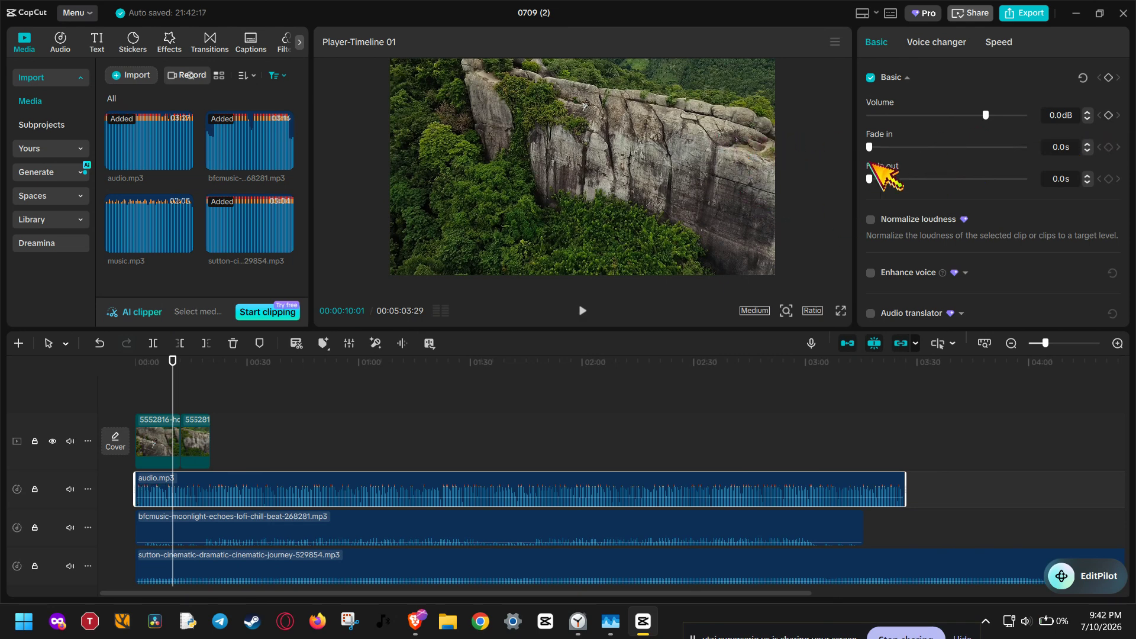
{"action": "left_click_drag", "start_coordinate": [868, 177], "coordinate": [771, 187]}
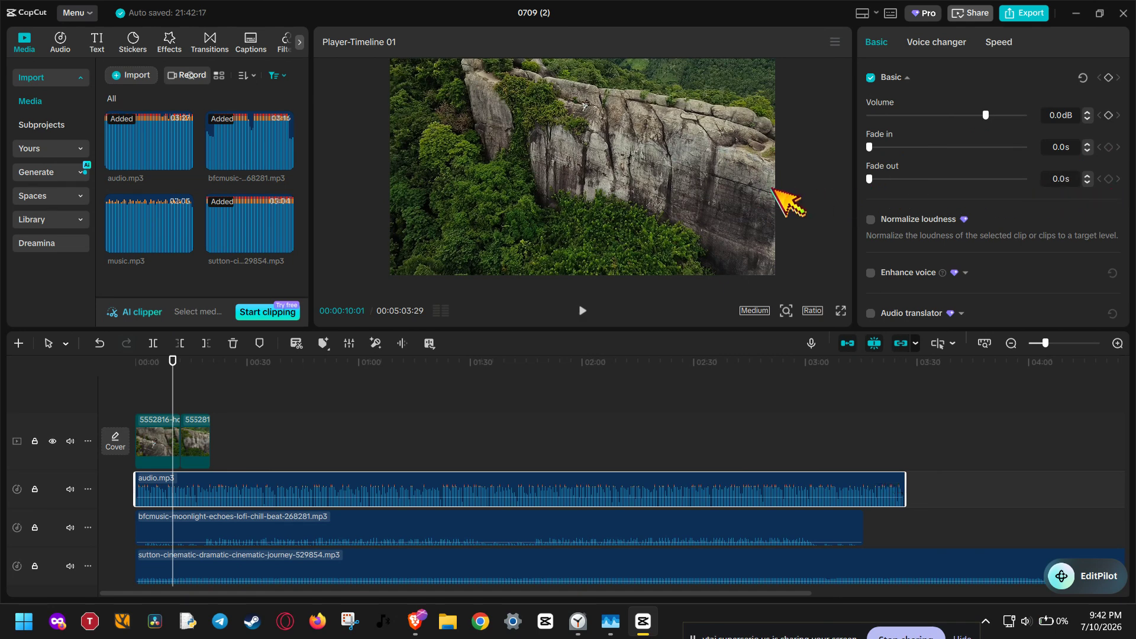
Step: Set the bfcmusic clip's fade-in to 10.0 s and trim the start of the sutton-cinematic clip to about 1:42
{"action": "left_click", "coordinate": [752, 528]}
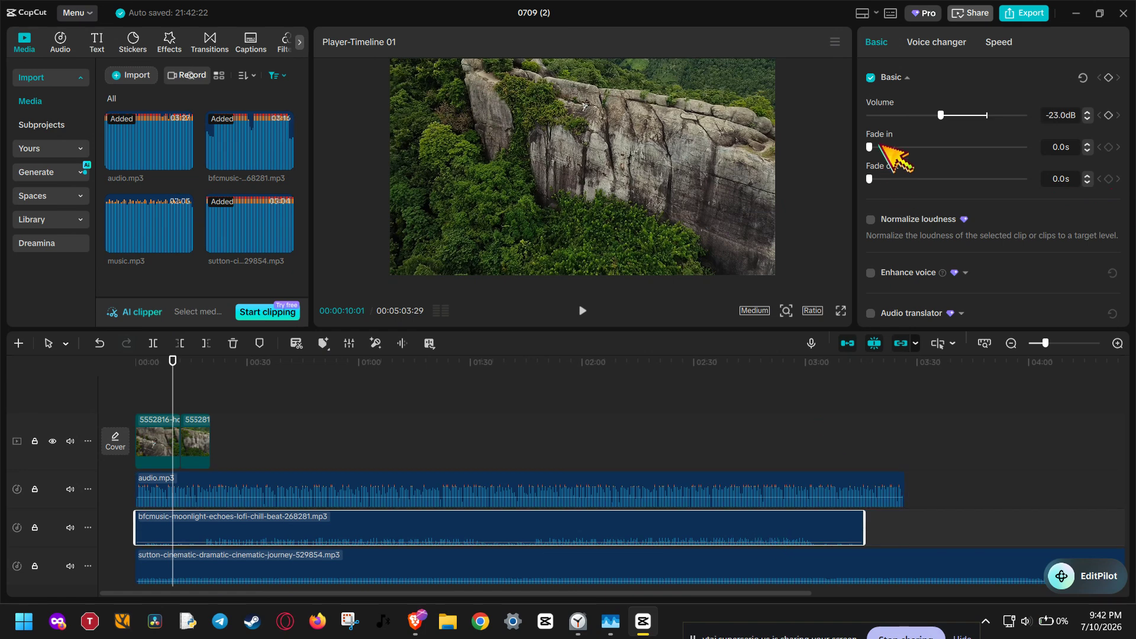
{"action": "left_click_drag", "start_coordinate": [870, 147], "coordinate": [1033, 153]}
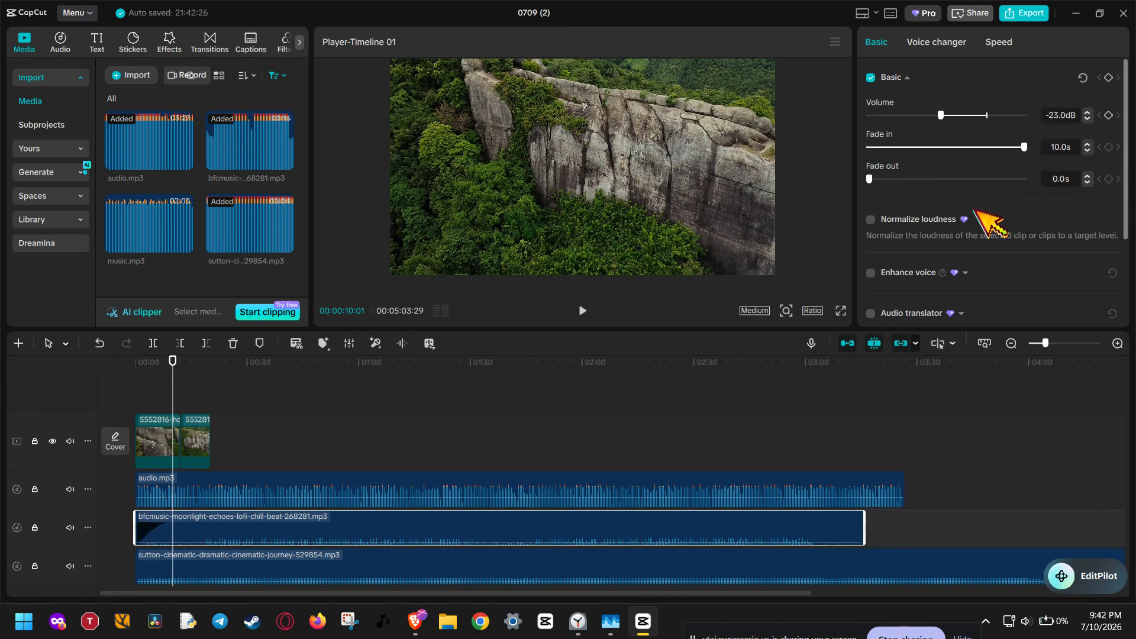
{"action": "left_click", "coordinate": [636, 581]}
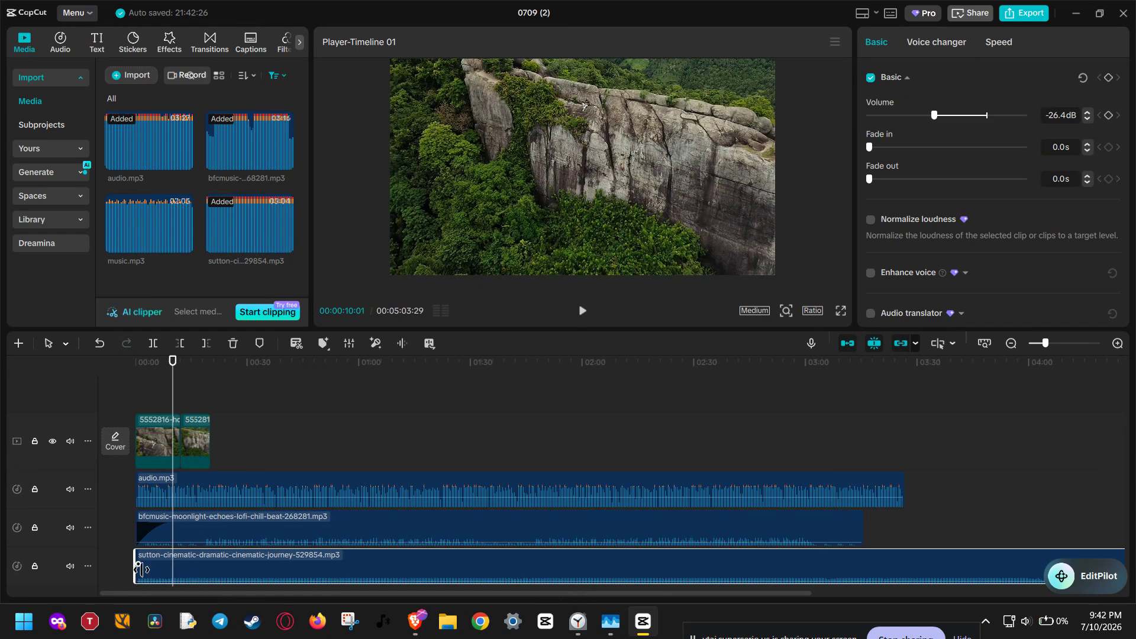
{"action": "left_click_drag", "start_coordinate": [139, 568], "coordinate": [515, 568]}
Step: Set the bfcmusic clip's fade-out to 10.0 s and trim its end to about 1:48, overlapping the sutton-cinematic clip
{"action": "left_click", "coordinate": [541, 535]}
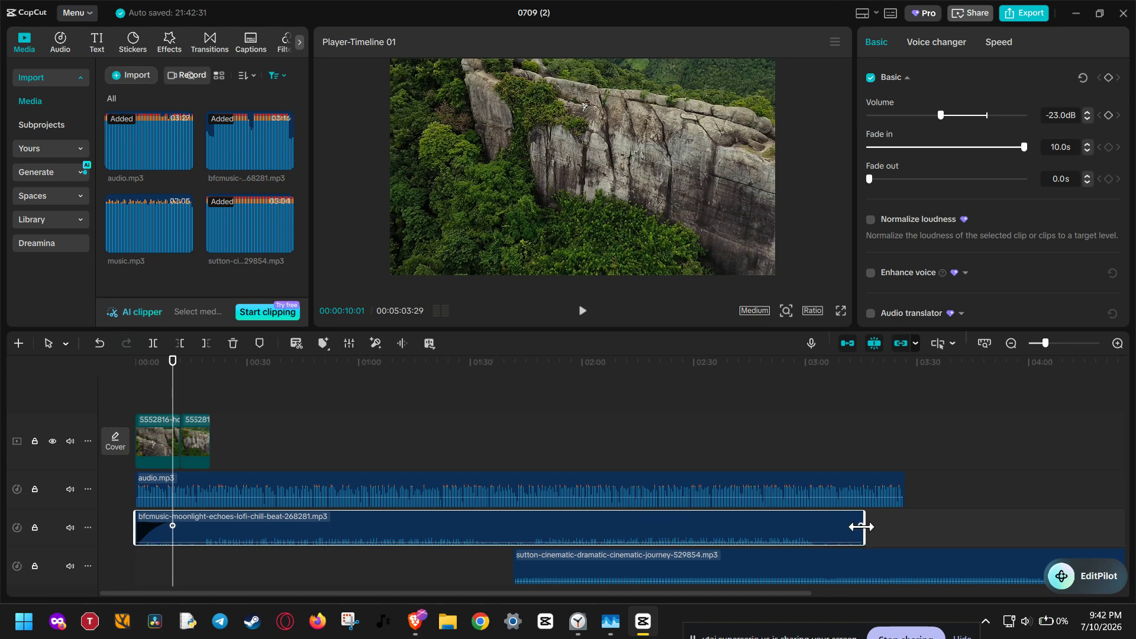
{"action": "left_click_drag", "start_coordinate": [860, 520], "coordinate": [710, 552]}
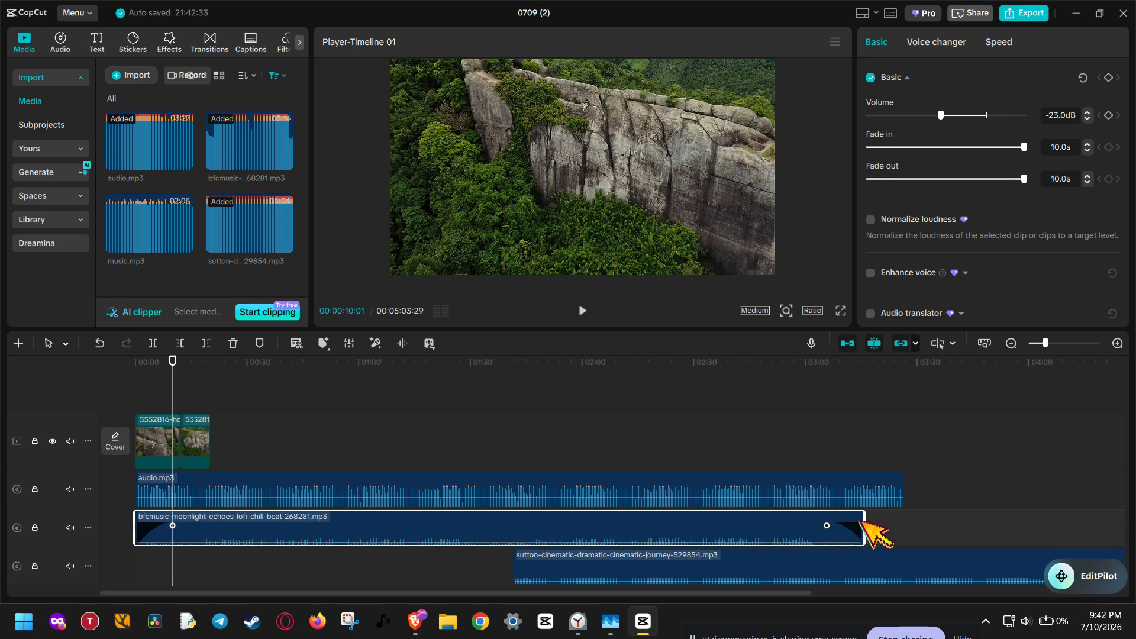
{"action": "left_click_drag", "start_coordinate": [832, 518], "coordinate": [534, 527]}
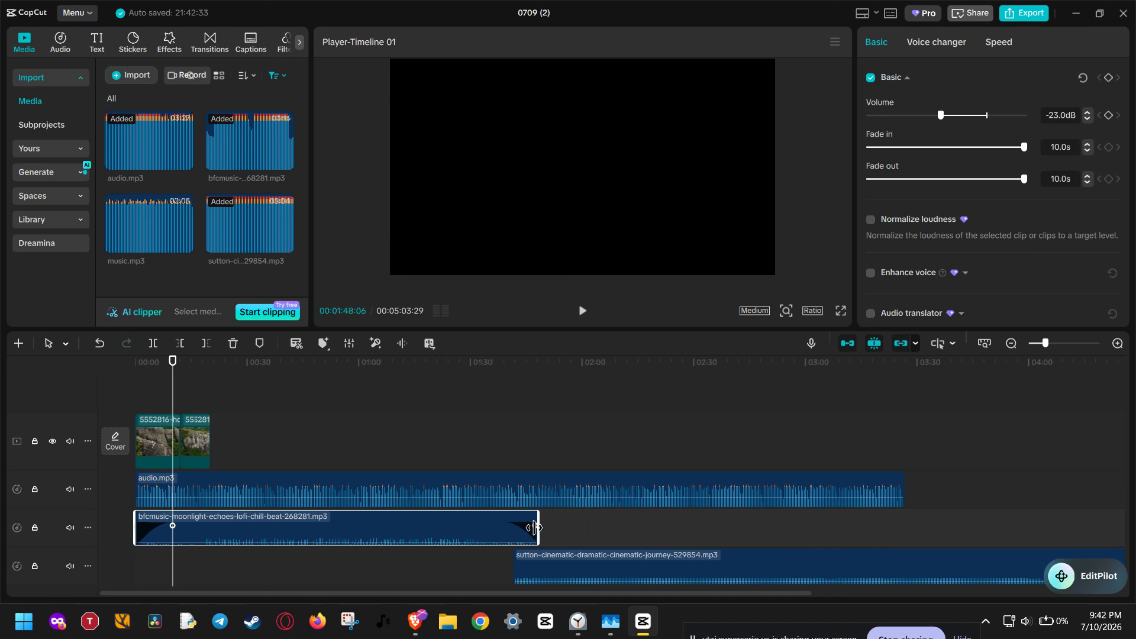
Step: Set the sutton-cinematic clip's fade-in to 10.0 s and trim the end of the bfcmusic clip to about 1:45
{"action": "left_click", "coordinate": [543, 577]}
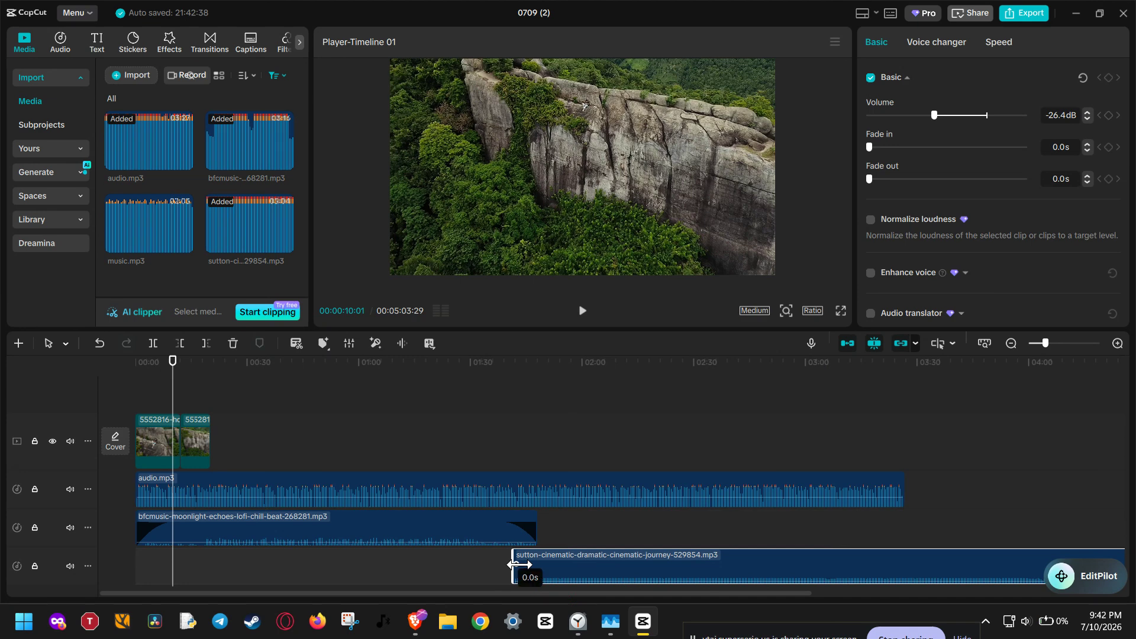
{"action": "left_click_drag", "start_coordinate": [513, 565], "coordinate": [591, 573]}
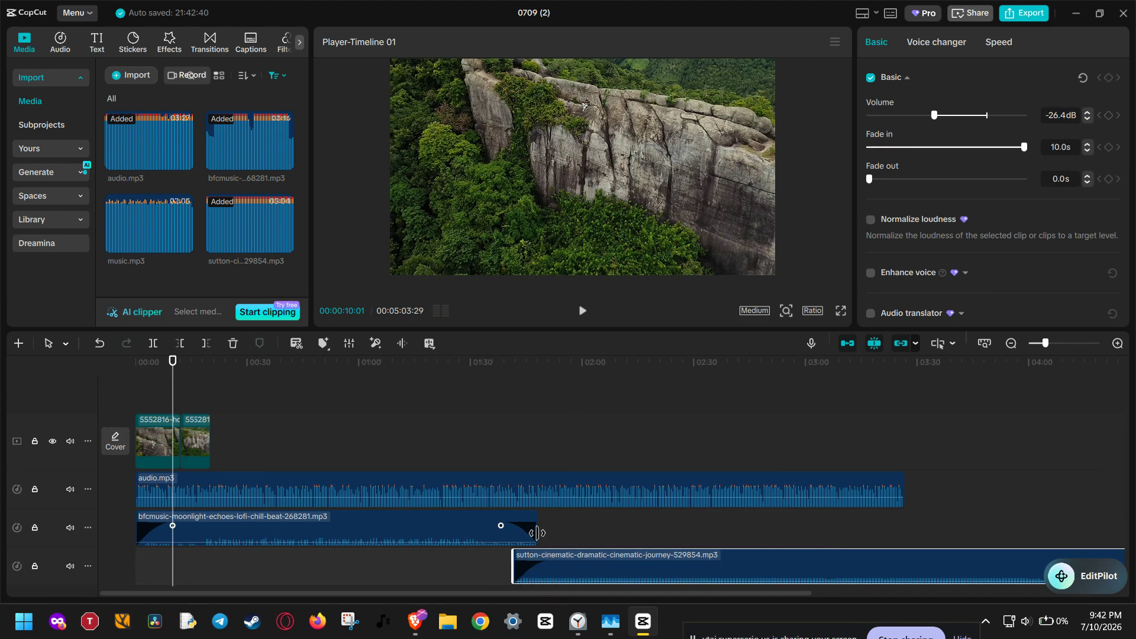
{"action": "left_click_drag", "start_coordinate": [537, 531], "coordinate": [534, 532]}
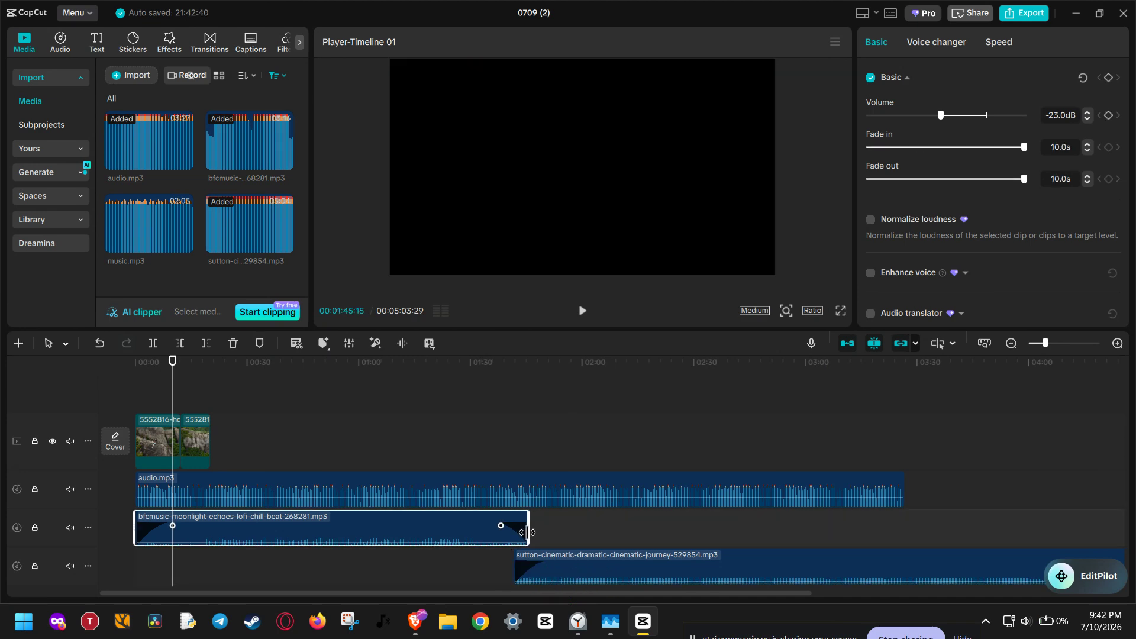
{"action": "left_click", "coordinate": [564, 535]}
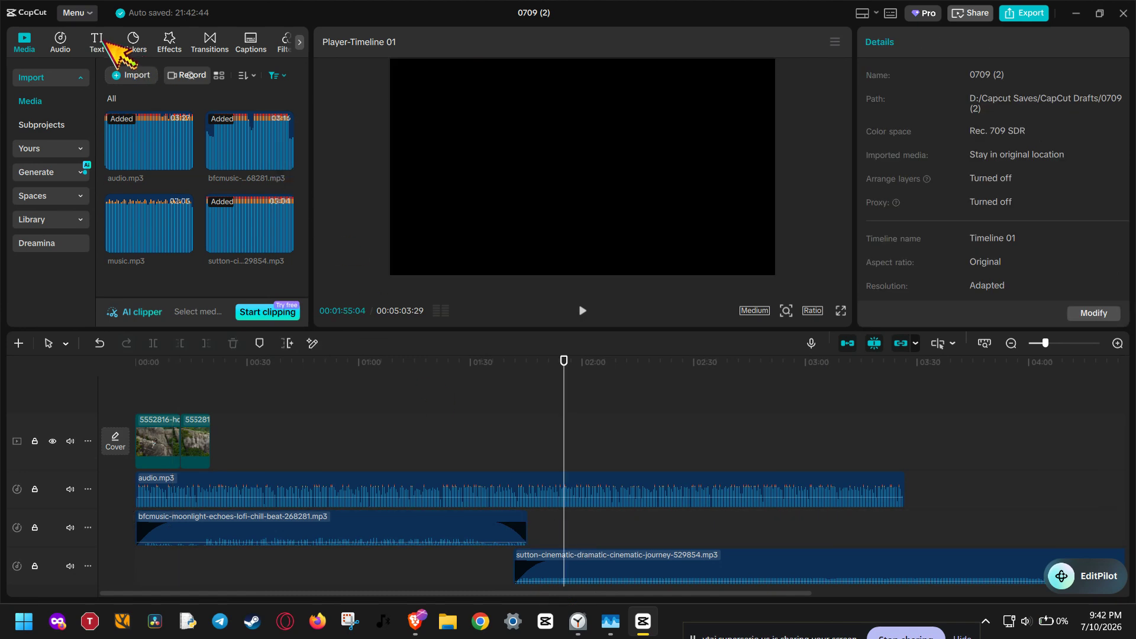
Step: Add the trending Title Swoosh sound effect at about 1:13 on the audio track holding the sutton-cinematic clip
{"action": "left_click", "coordinate": [65, 51]}
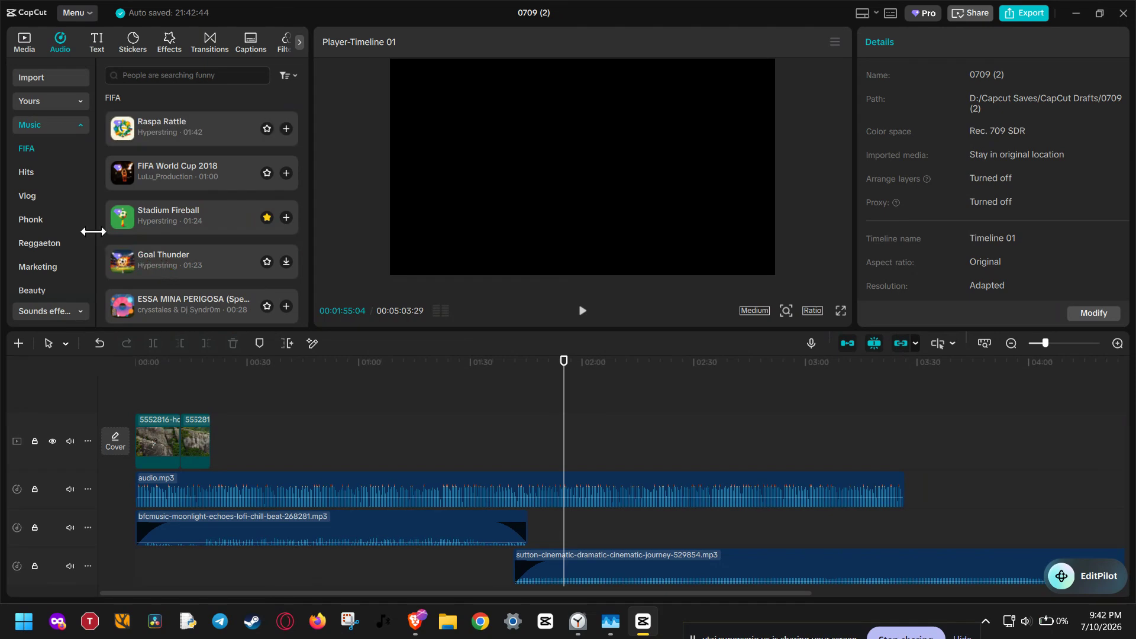
{"action": "left_click", "coordinate": [52, 126]}
{"action": "left_click", "coordinate": [50, 148]}
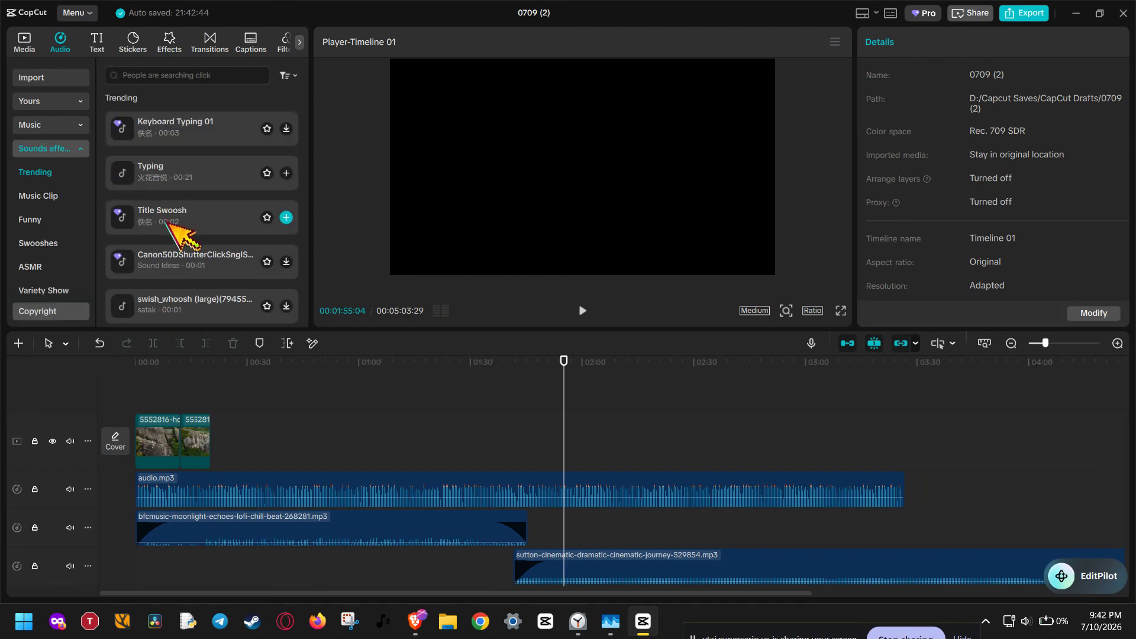
{"action": "scroll", "coordinate": [181, 231], "scroll_direction": "down", "scroll_amount": 1}
{"action": "left_click_drag", "start_coordinate": [172, 151], "coordinate": [406, 573]}
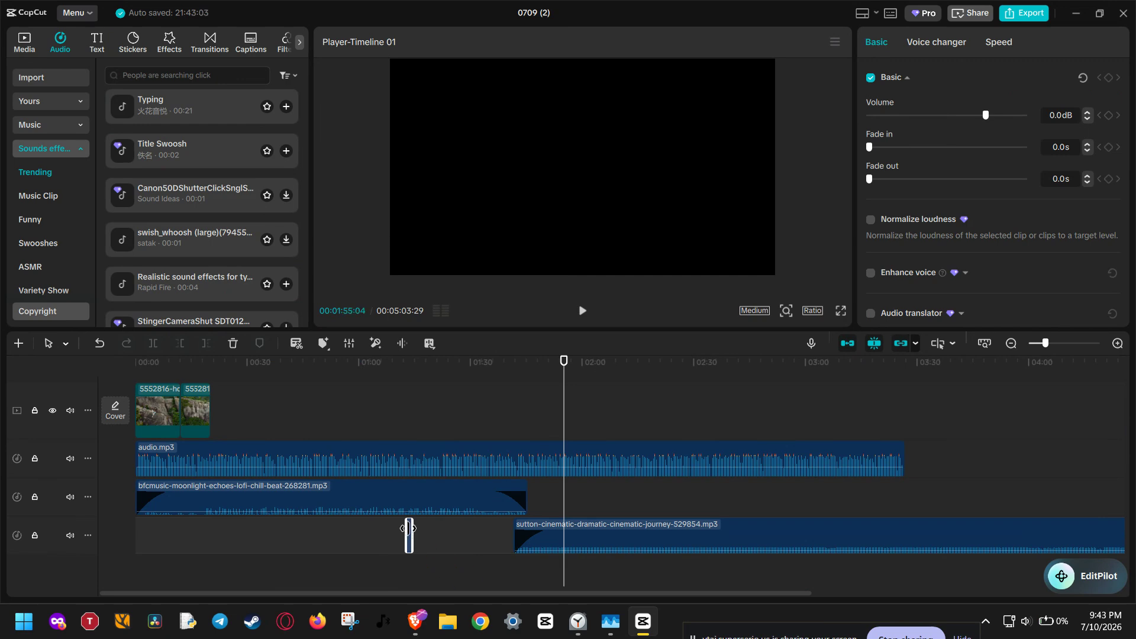
Step: Select all the audio clips across the three tracks and combine them into one compound clip
{"action": "left_click", "coordinate": [1117, 343]}
{"action": "left_click_drag", "start_coordinate": [536, 571], "coordinate": [244, 453]}
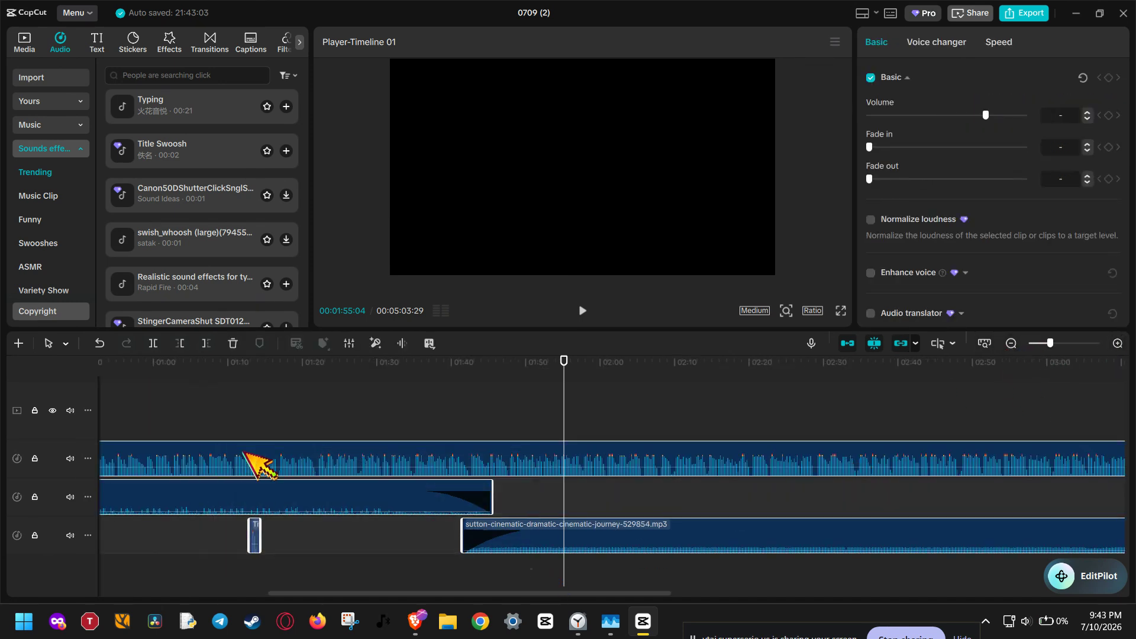
{"action": "right_click", "coordinate": [367, 465]}
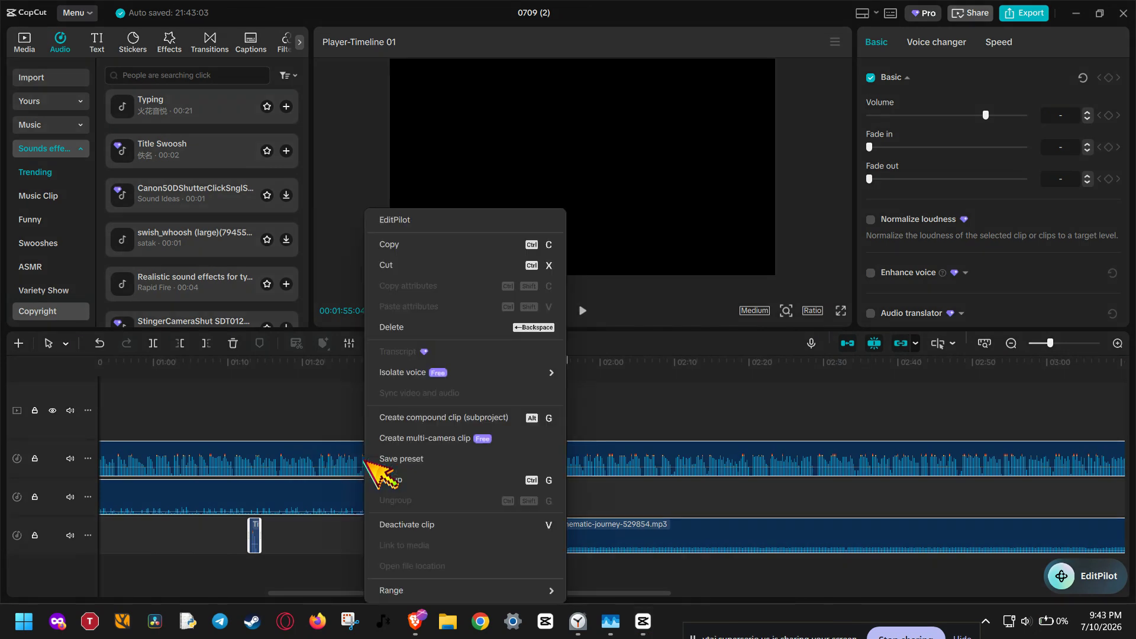
{"action": "left_click", "coordinate": [491, 420]}
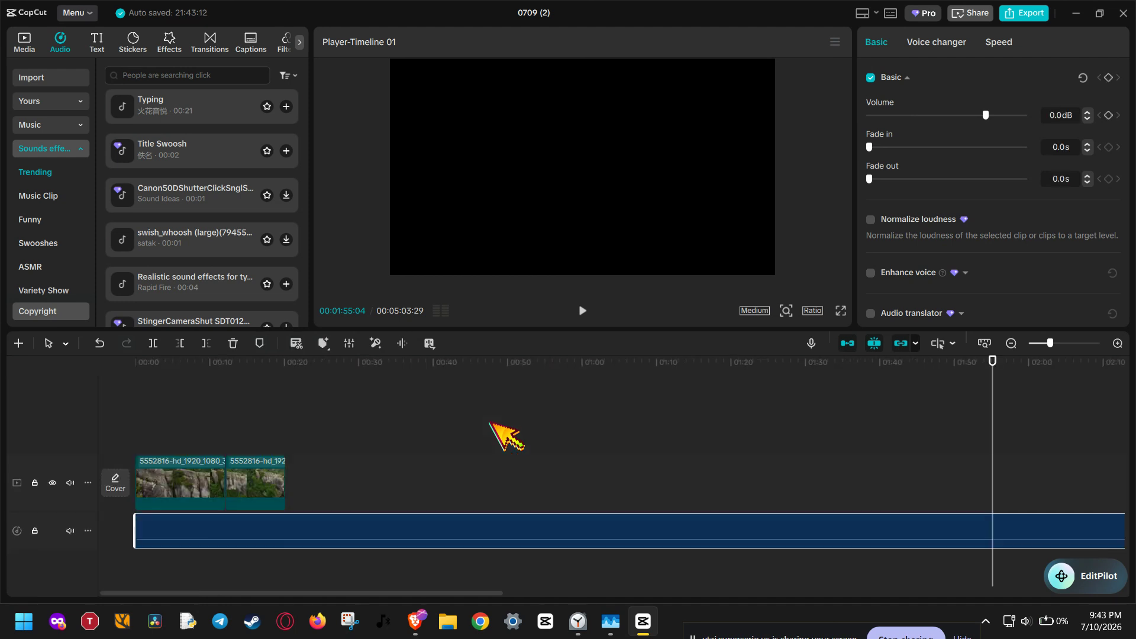
{"action": "left_click", "coordinate": [984, 343]}
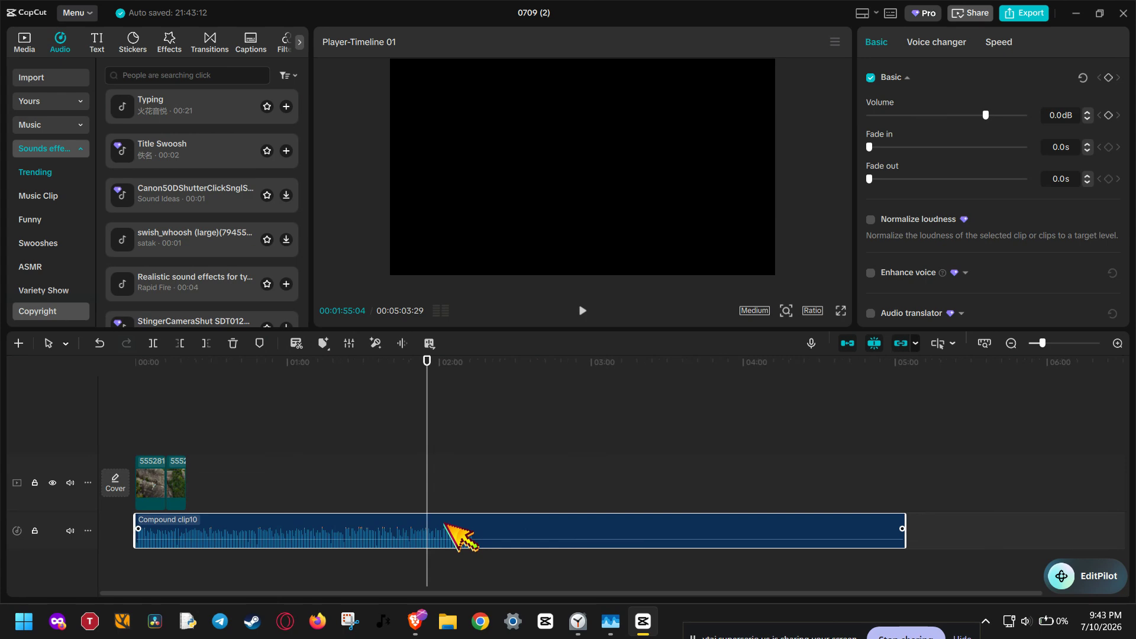